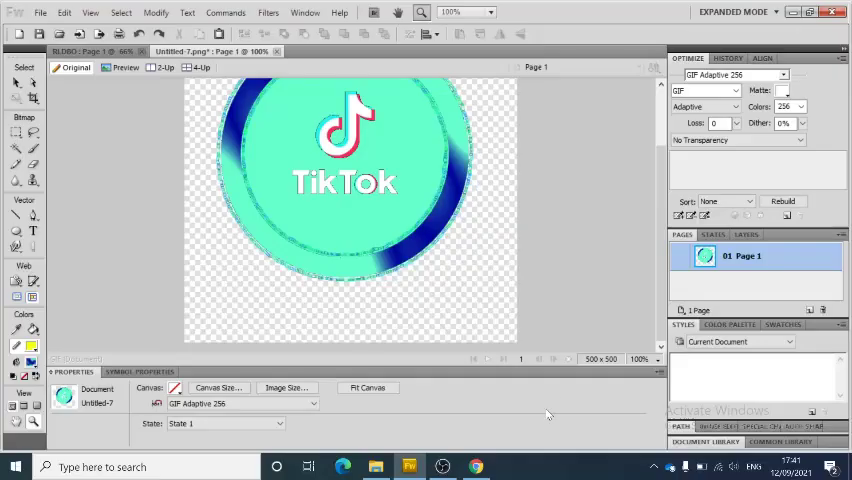
Zoom the canvas to 66% and import the holly file into the TikTok logo document
left_click(657, 359)
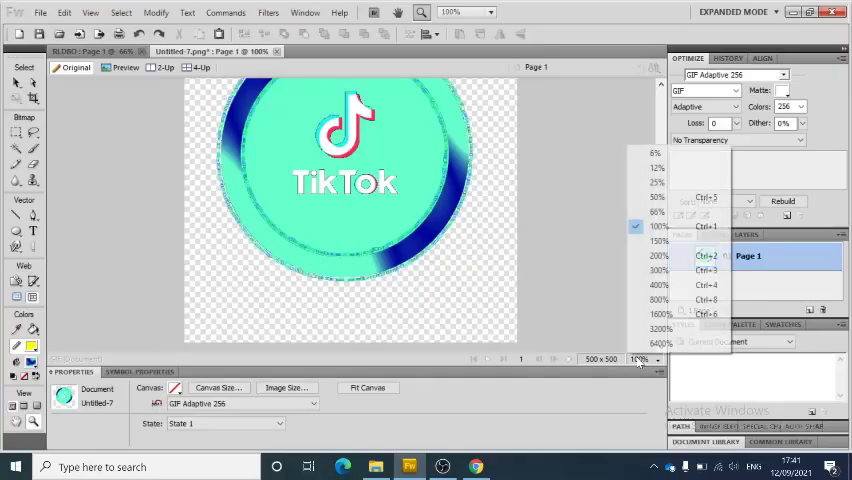
left_click(655, 211)
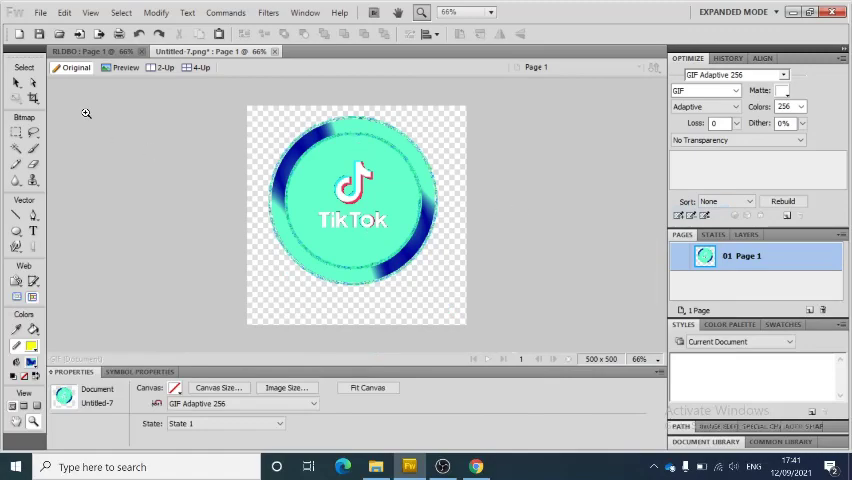
left_click(41, 12)
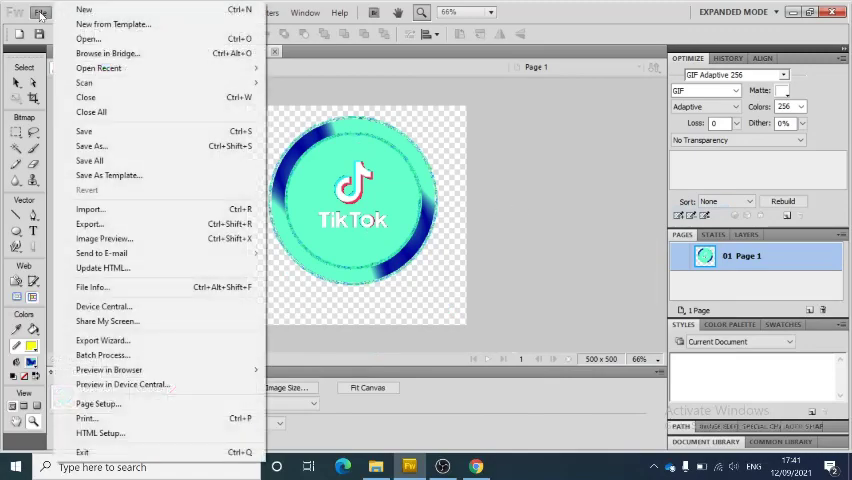
left_click(89, 209)
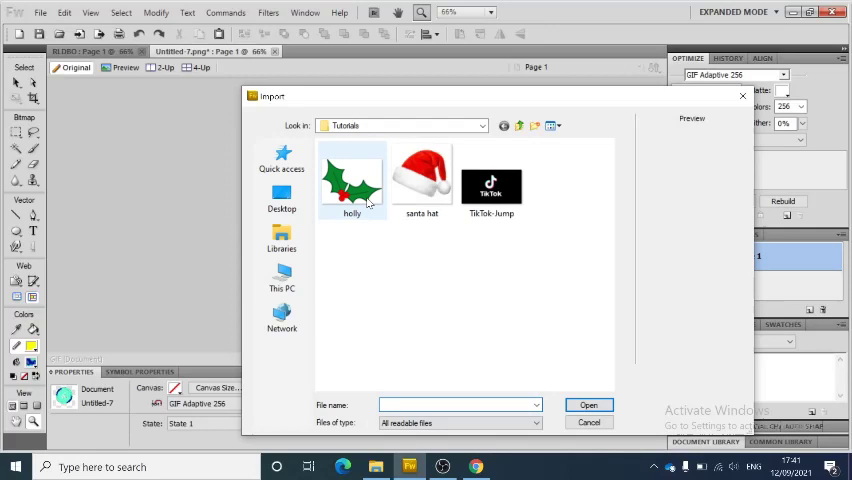
left_click(352, 185)
double_click(365, 197)
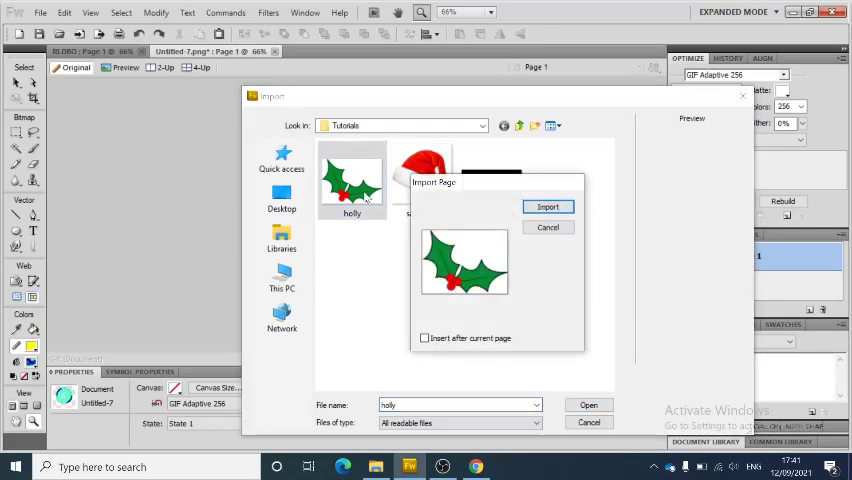
left_click(547, 204)
Place the imported holly bitmap on the canvas and move it over the lower logo
mouse_move(380, 155)
left_mouse_down()
mouse_move(438, 224)
mouse_move(462, 232)
left_mouse_up()
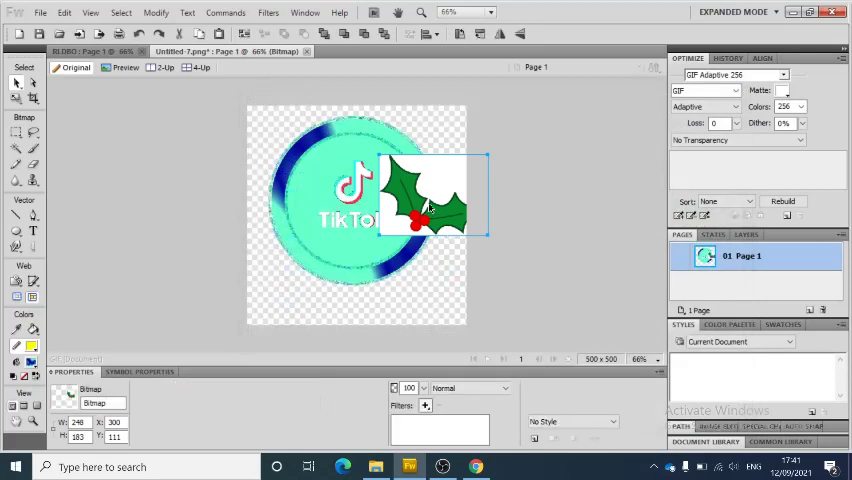
left_click_drag(428, 207, 389, 283)
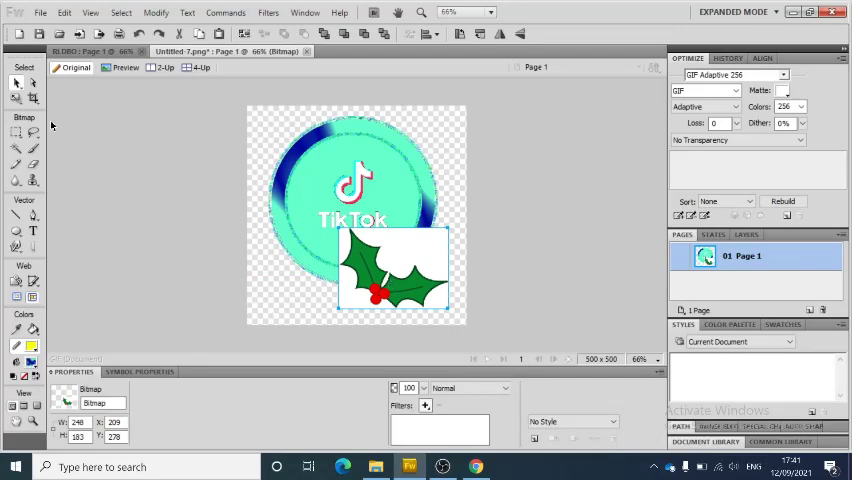
Scale the holly to about 112 px wide and move it into the circle beside the note
left_click(17, 103)
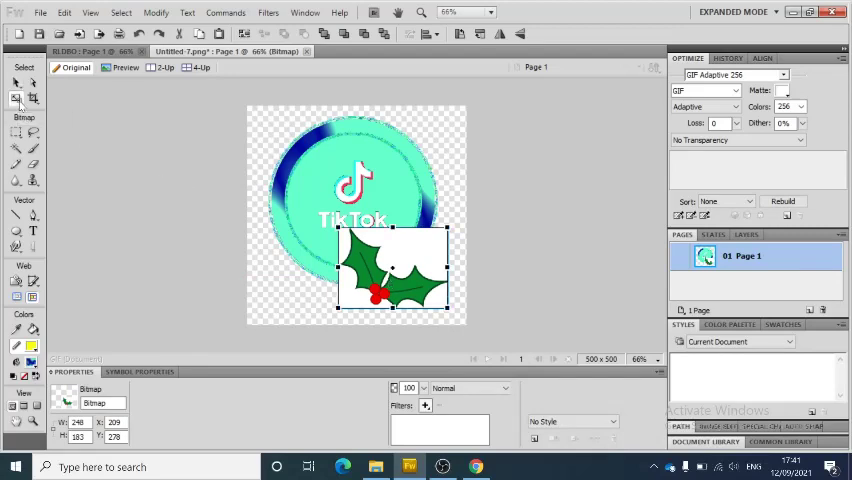
left_click_drag(420, 250, 380, 292)
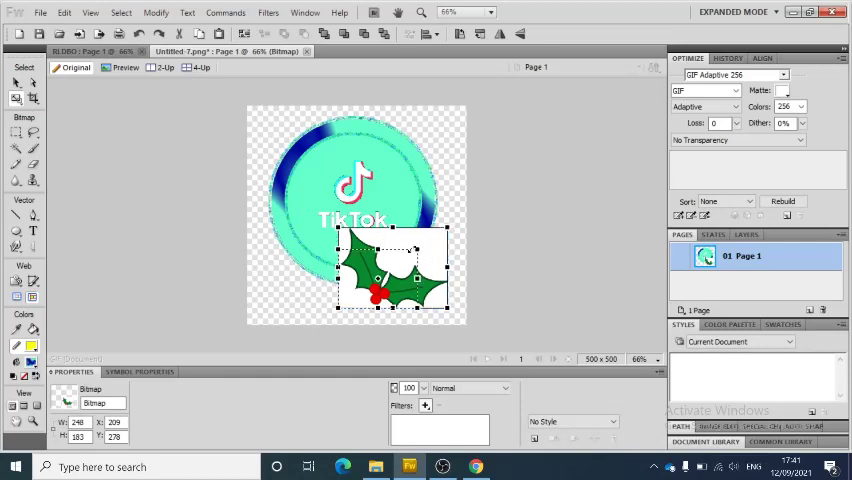
left_click_drag(447, 228, 387, 268)
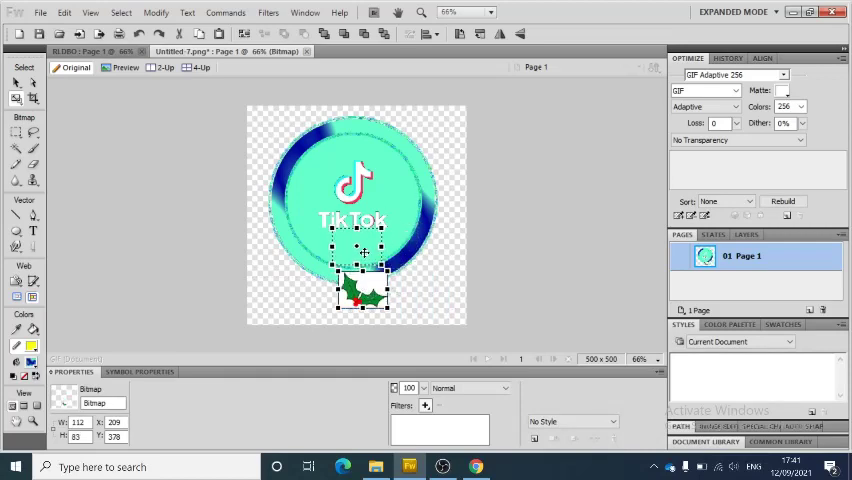
mouse_move(362, 290)
left_mouse_down()
mouse_move(355, 248)
mouse_move(395, 150)
mouse_move(412, 194)
left_mouse_up()
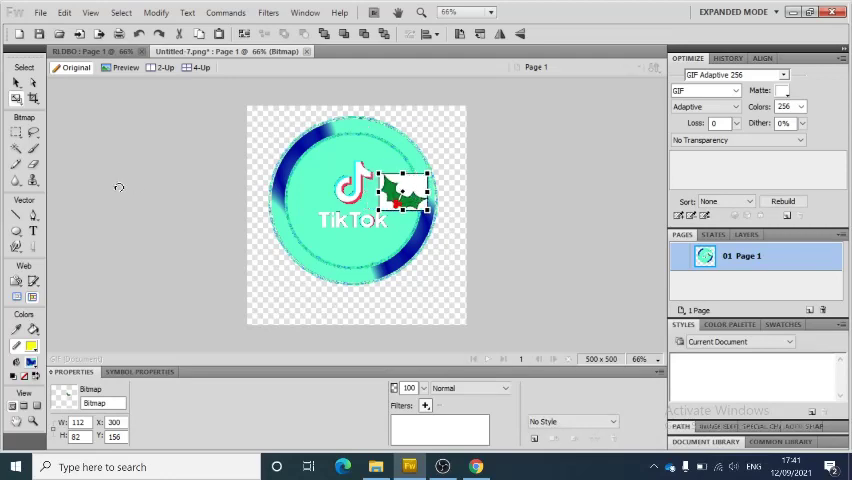
Choose the Magic Wand tool to select the holly's white background
left_click(16, 148)
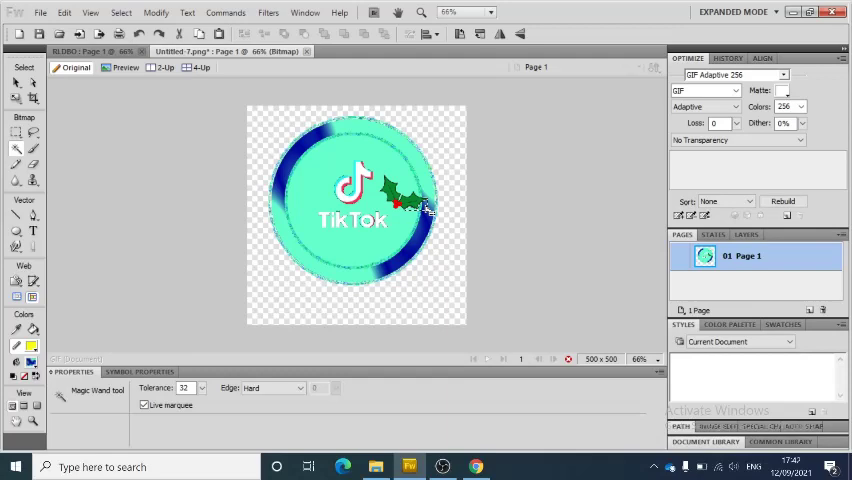
Drag the holly bitmap onto the top of the TikTok note symbol, then deselect it
left_click(17, 83)
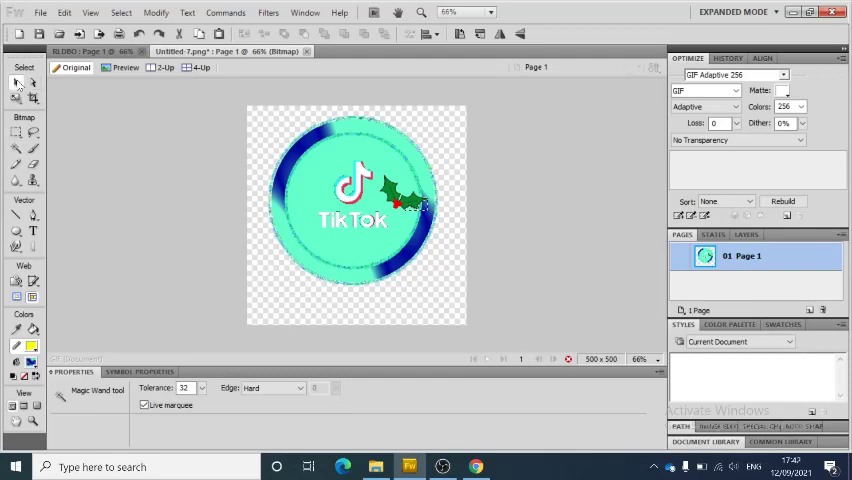
left_click(397, 204)
left_click_drag(397, 204, 372, 213)
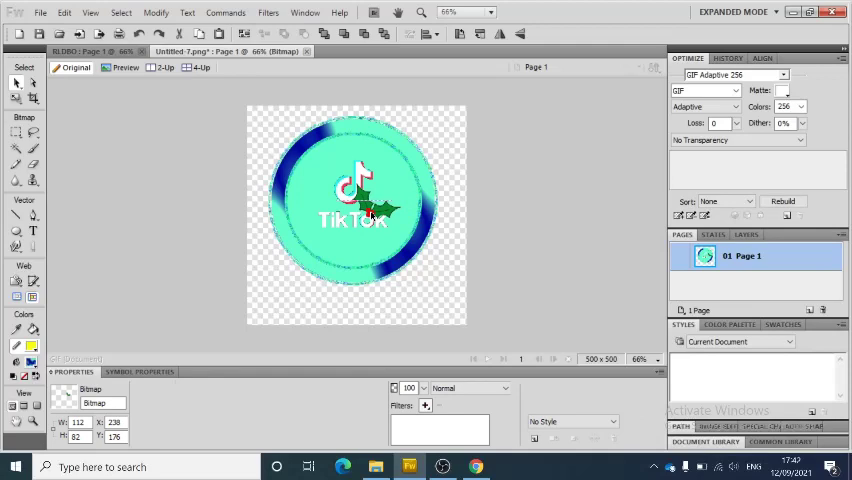
left_click_drag(372, 213, 378, 210)
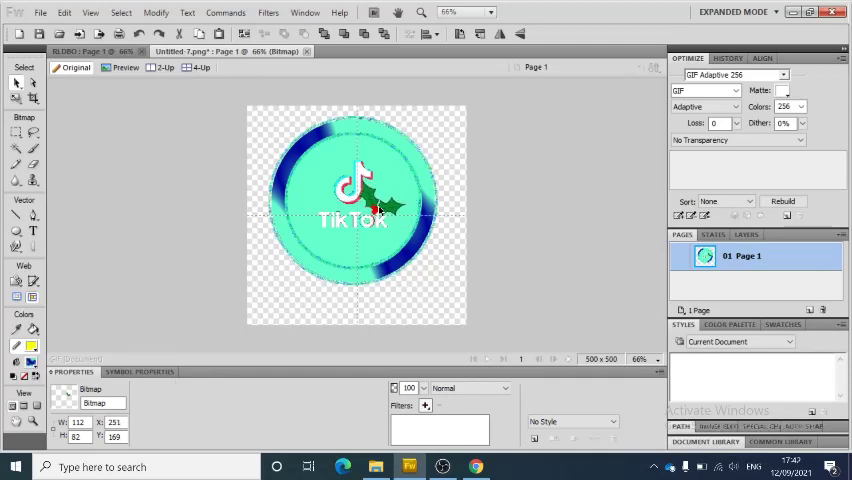
mouse_move(378, 210)
left_mouse_down()
mouse_move(392, 206)
mouse_move(365, 165)
left_mouse_up()
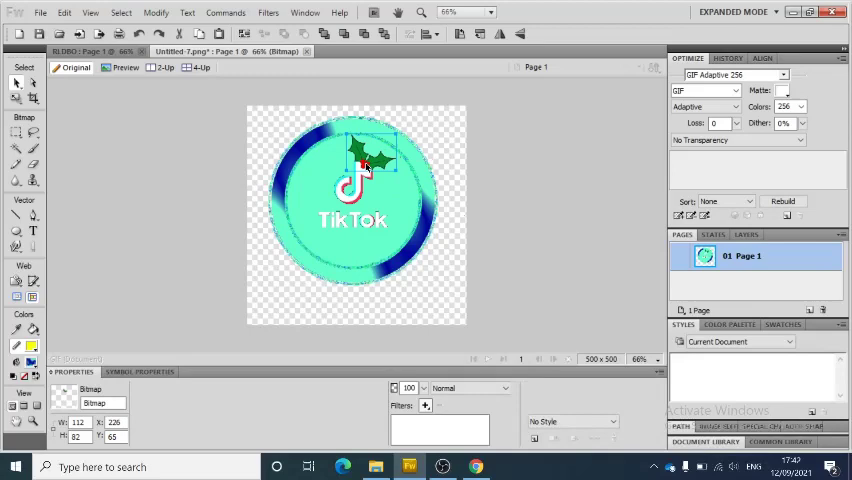
left_click(454, 170)
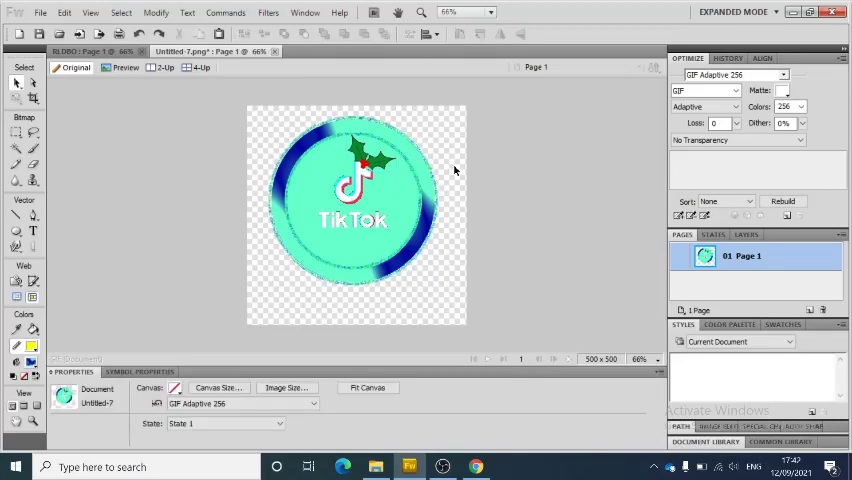
Set the Brush tool to white and paint the first snow dots on the logo
left_click(33, 152)
left_click(278, 389)
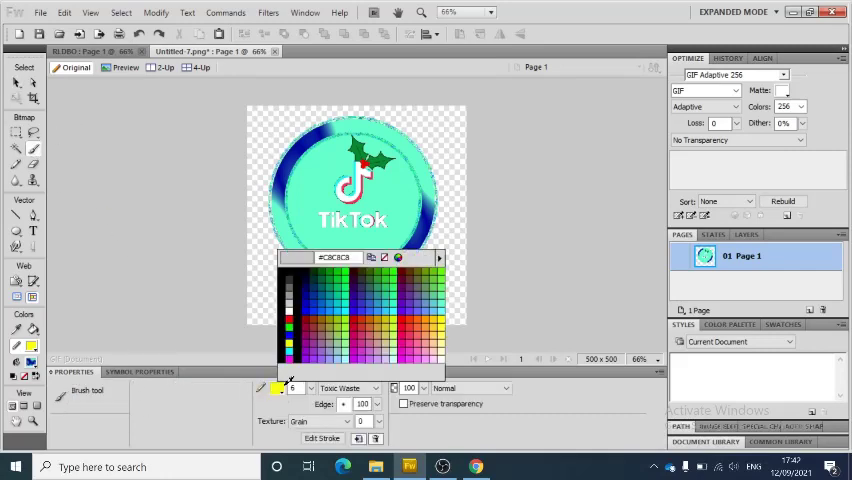
left_click(289, 307)
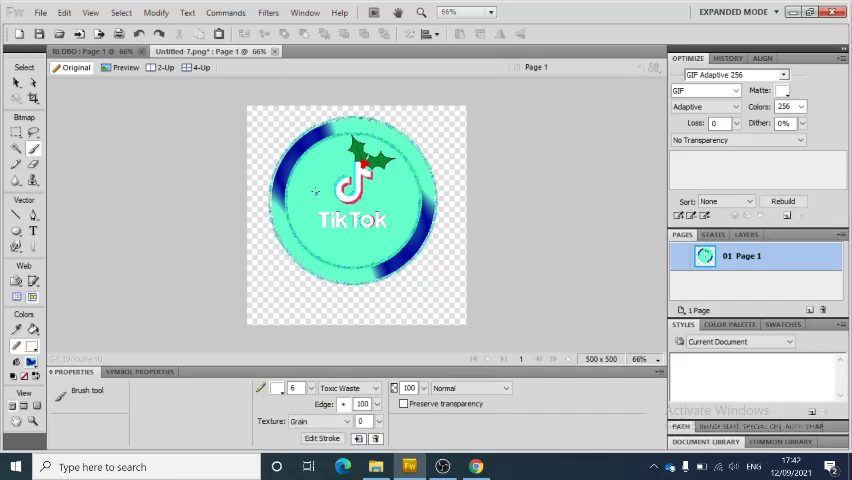
left_click_drag(324, 161, 311, 170)
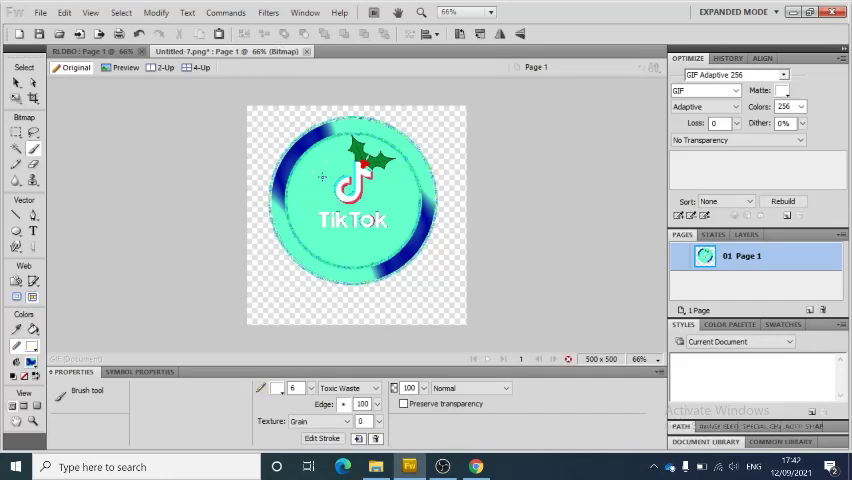